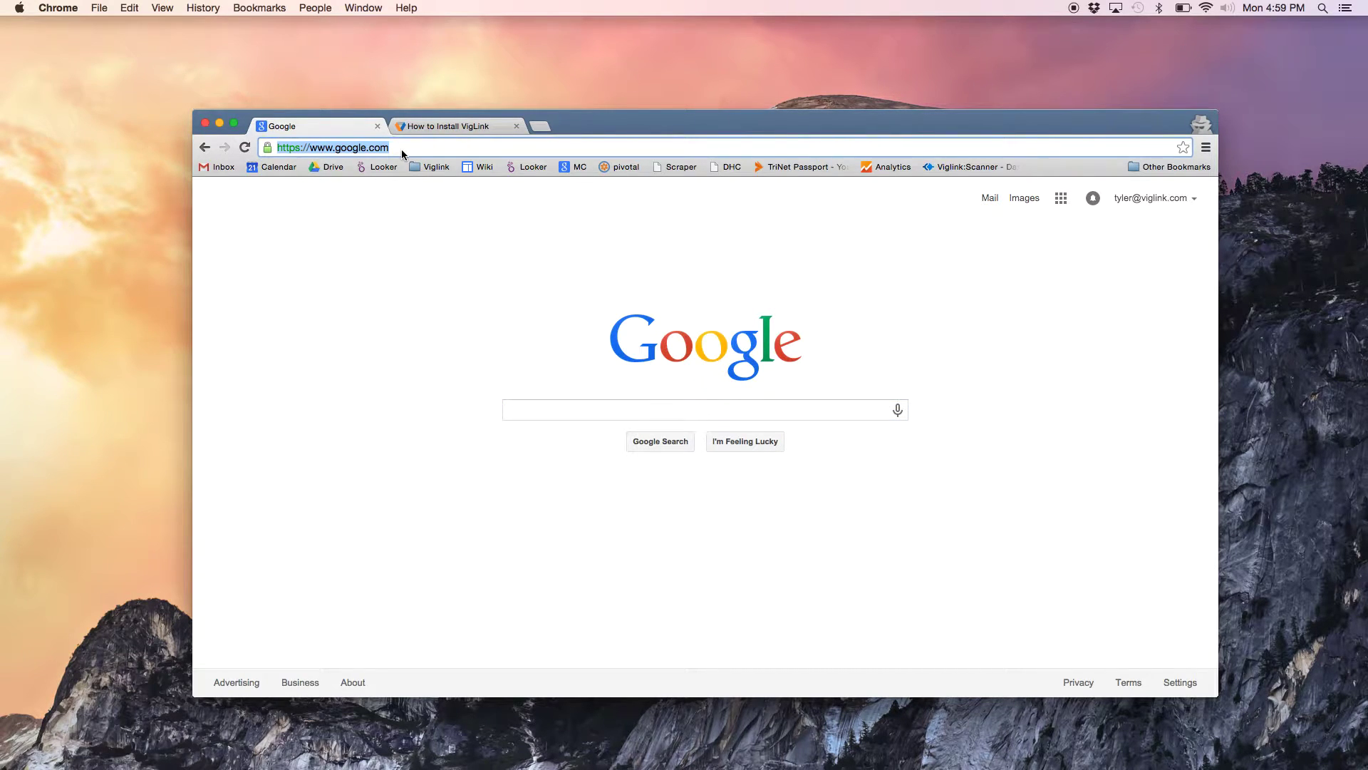
pyautogui.write('blogger')
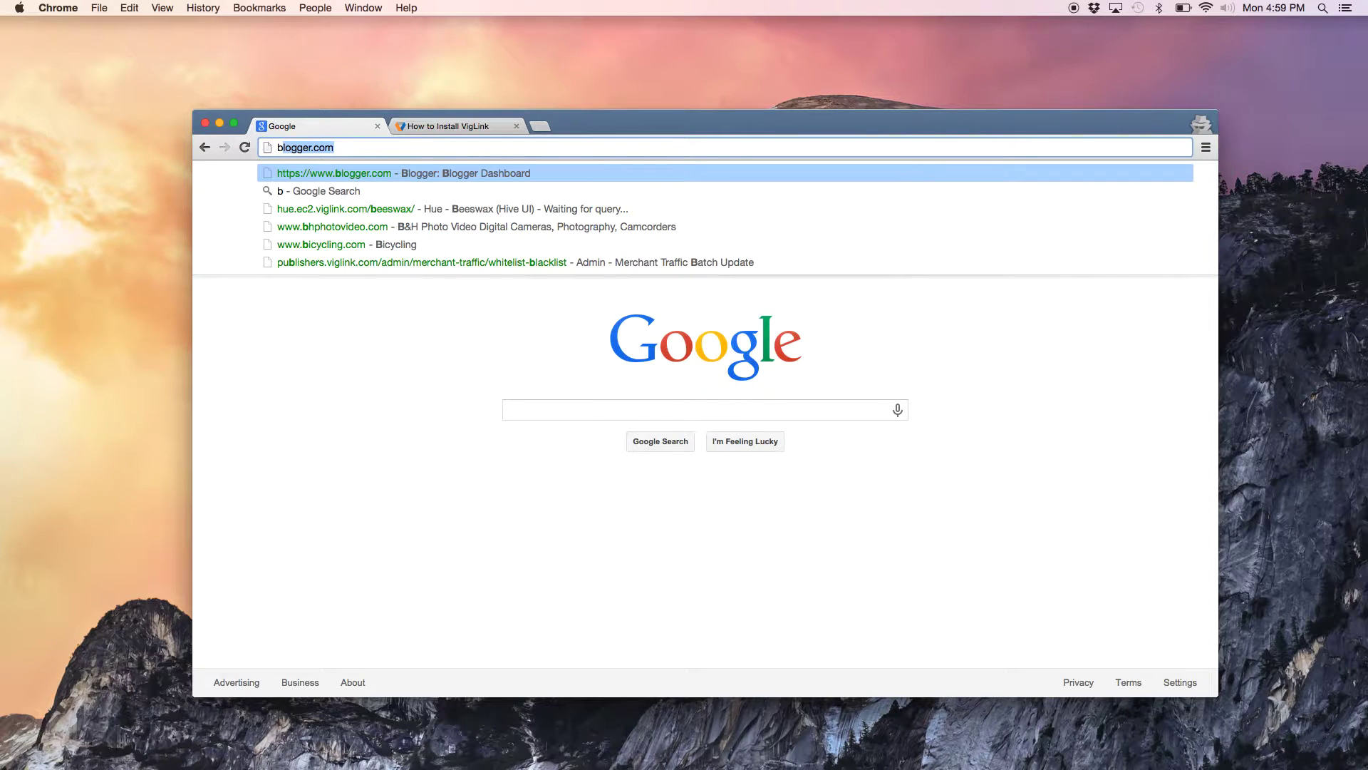
# Go to blogger.com and open the 'How To Install Viglink on Blogger' overview page.
pyautogui.press('Return')
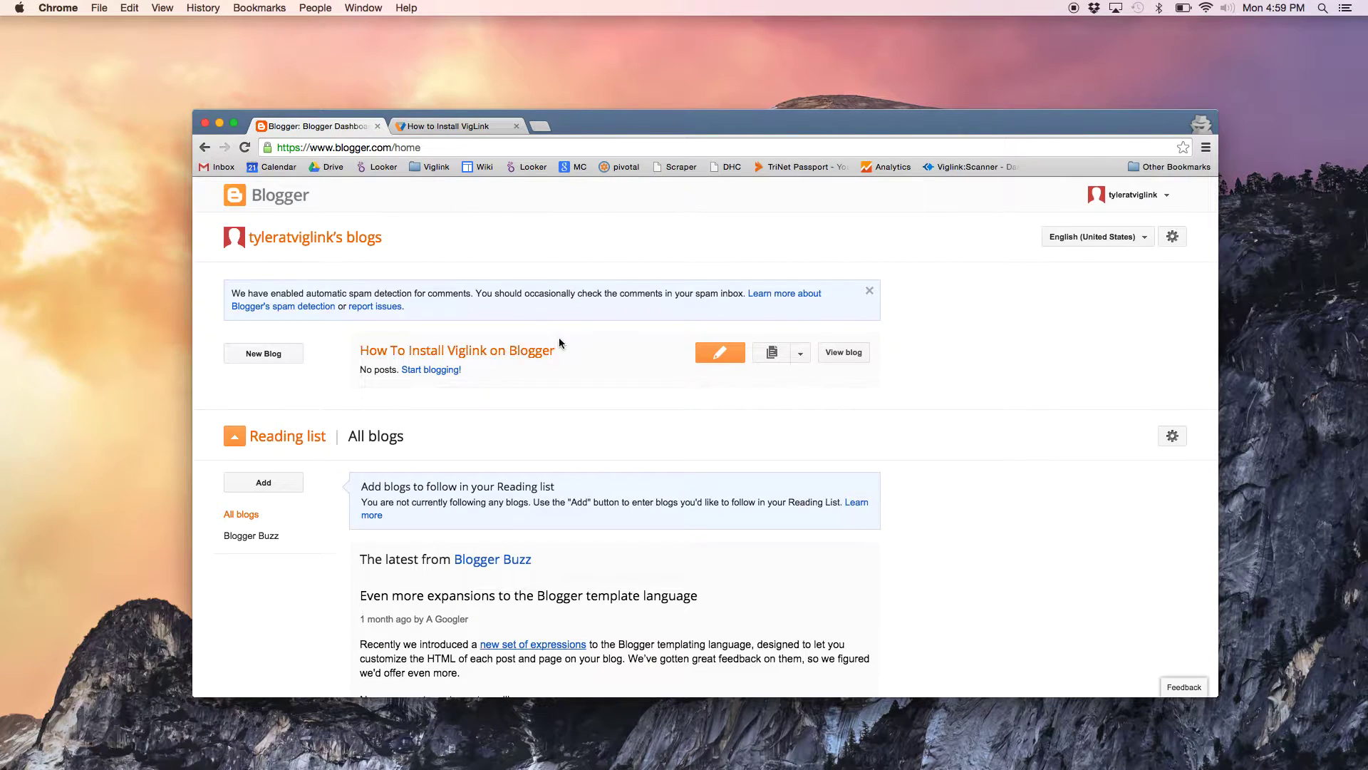
pyautogui.moveTo(574, 352); pyautogui.dragTo(371, 352)
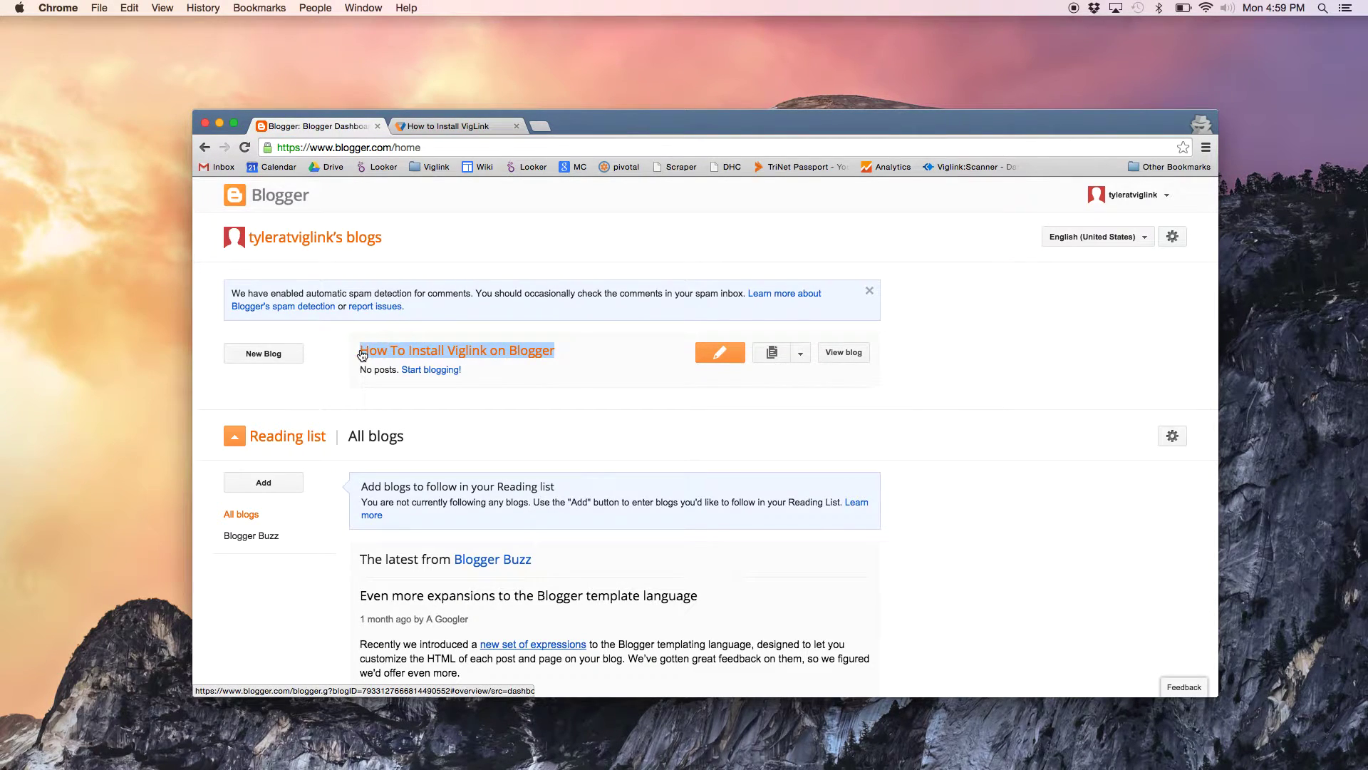
pyautogui.click(371, 352)
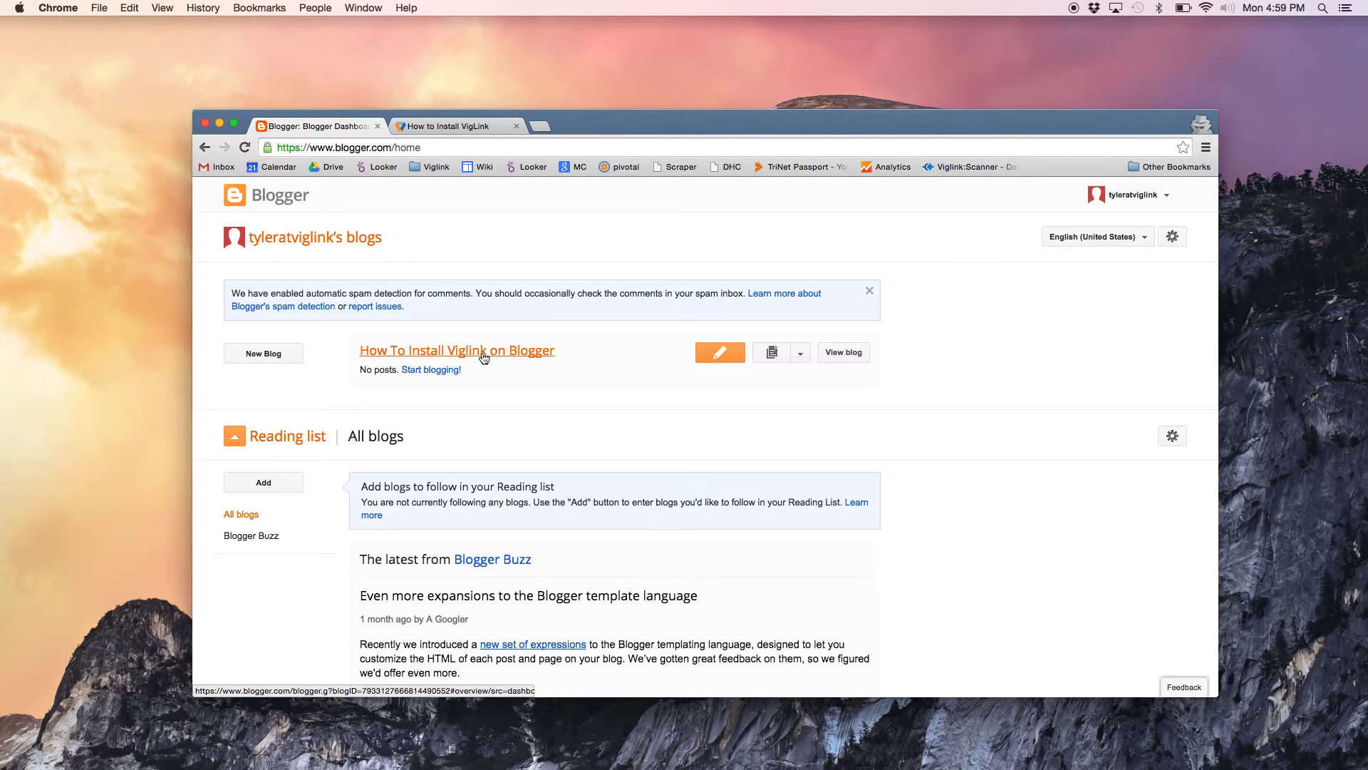
pyautogui.click(483, 353)
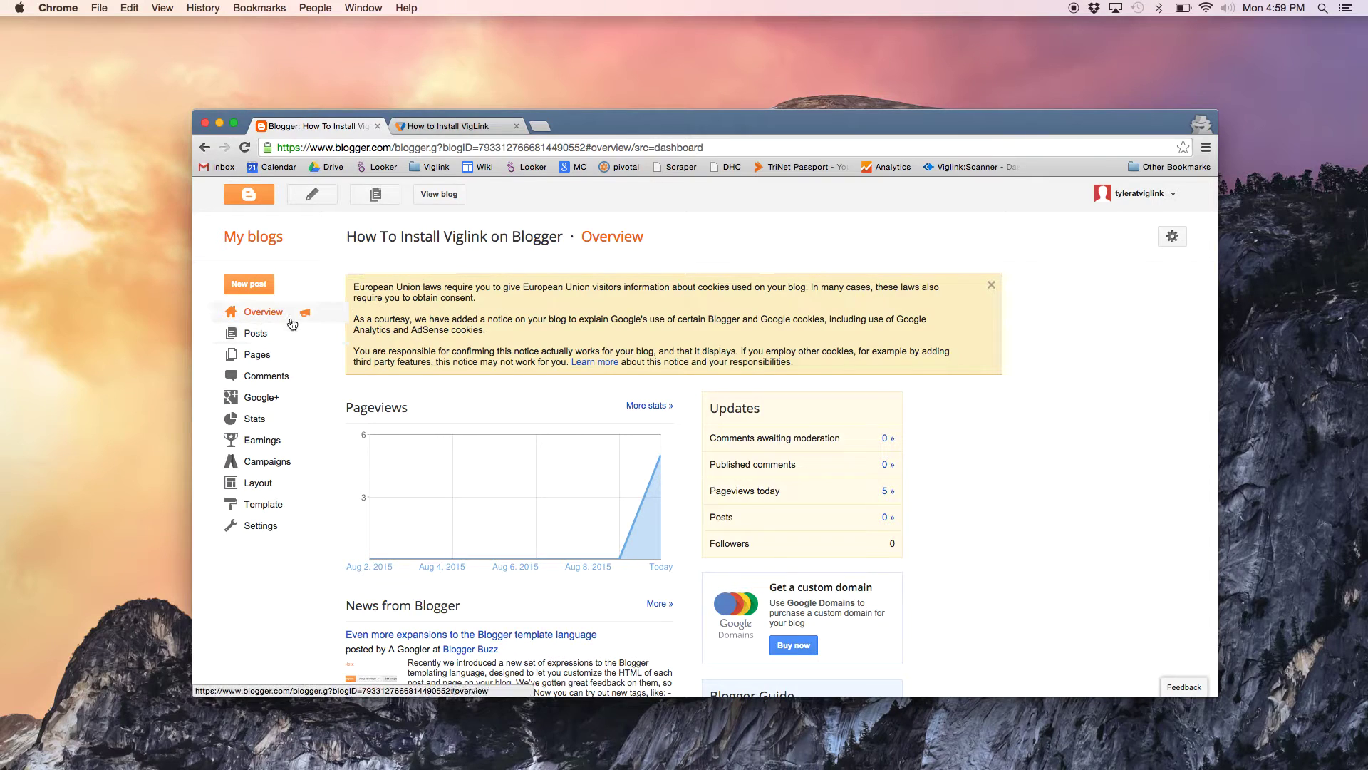
# Start an HTML/JavaScript gadget in the footer-1 section of the blog Layout.
pyautogui.click(258, 483)
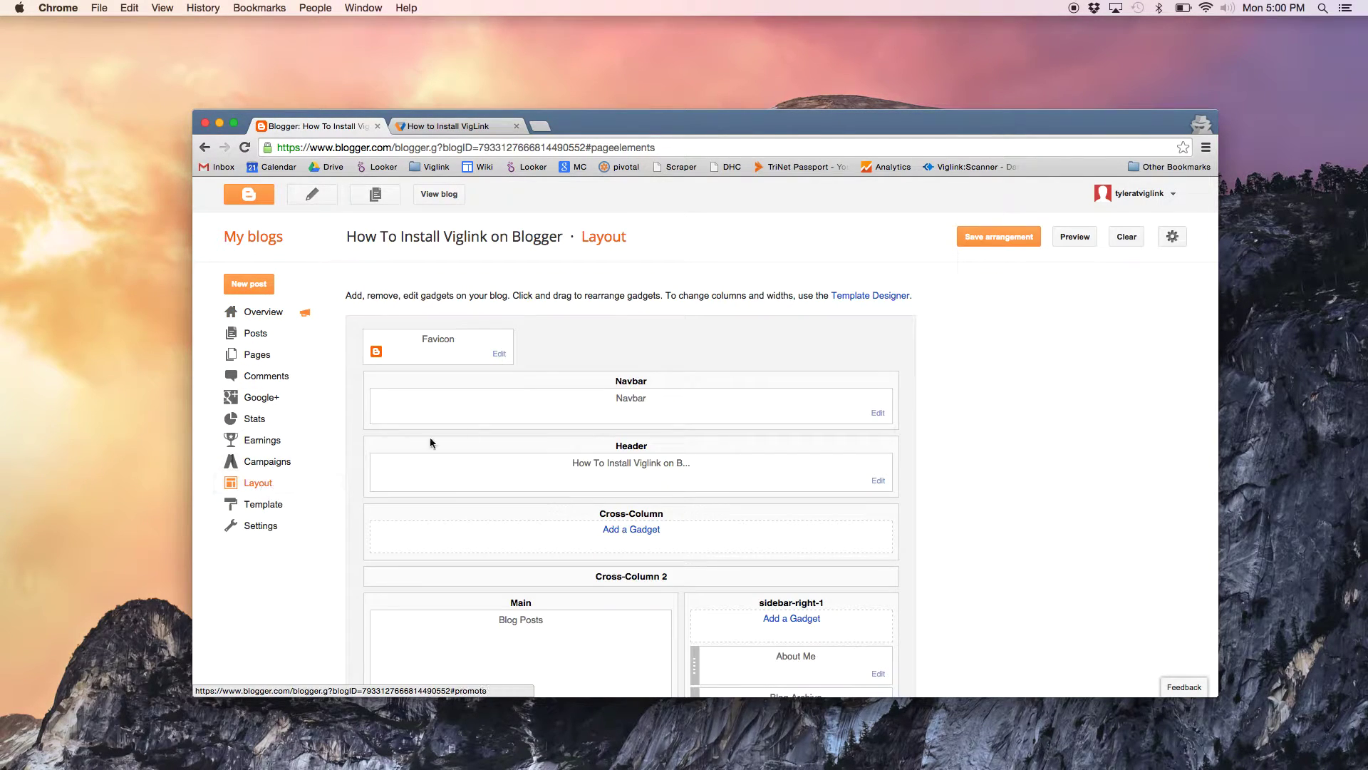
pyautogui.scroll(-3, 923, 338)
pyautogui.scroll(-2, 923, 338)
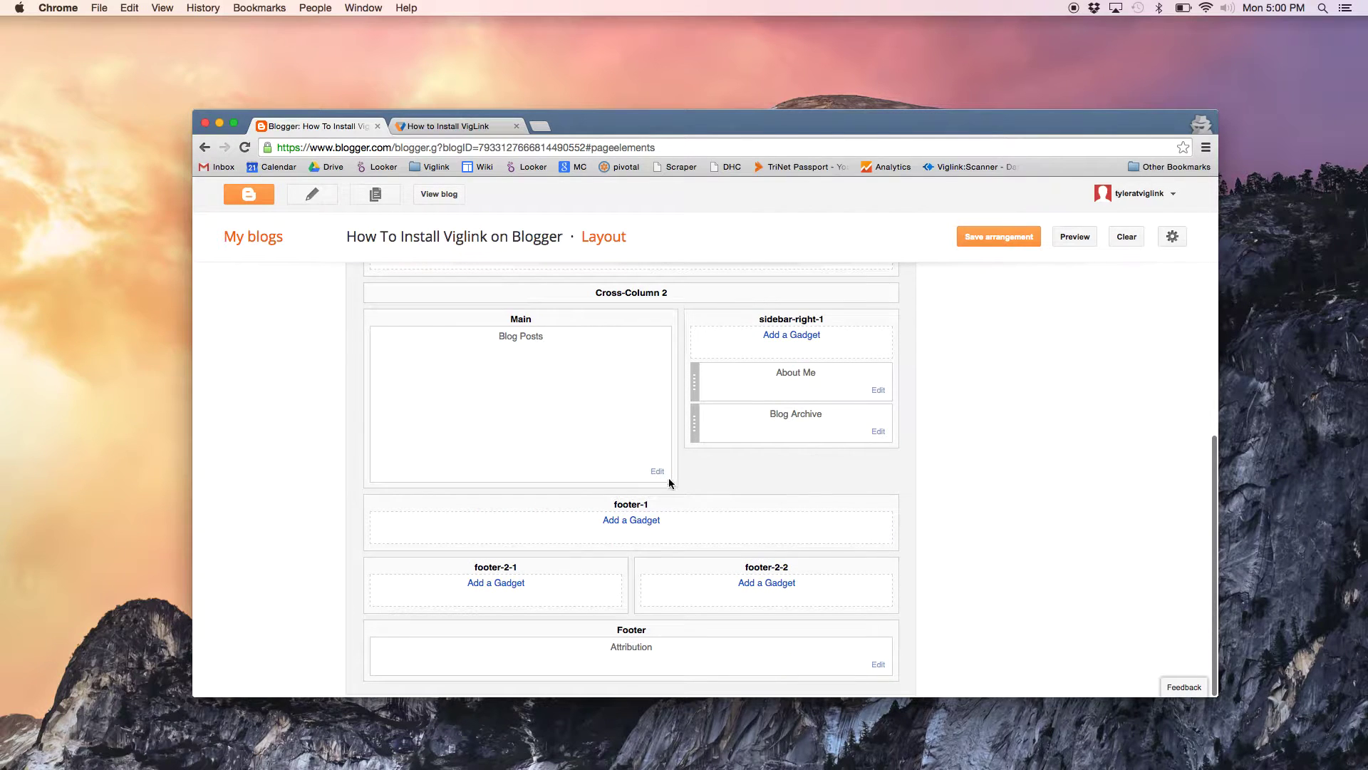
pyautogui.moveTo(644, 504); pyautogui.dragTo(612, 503)
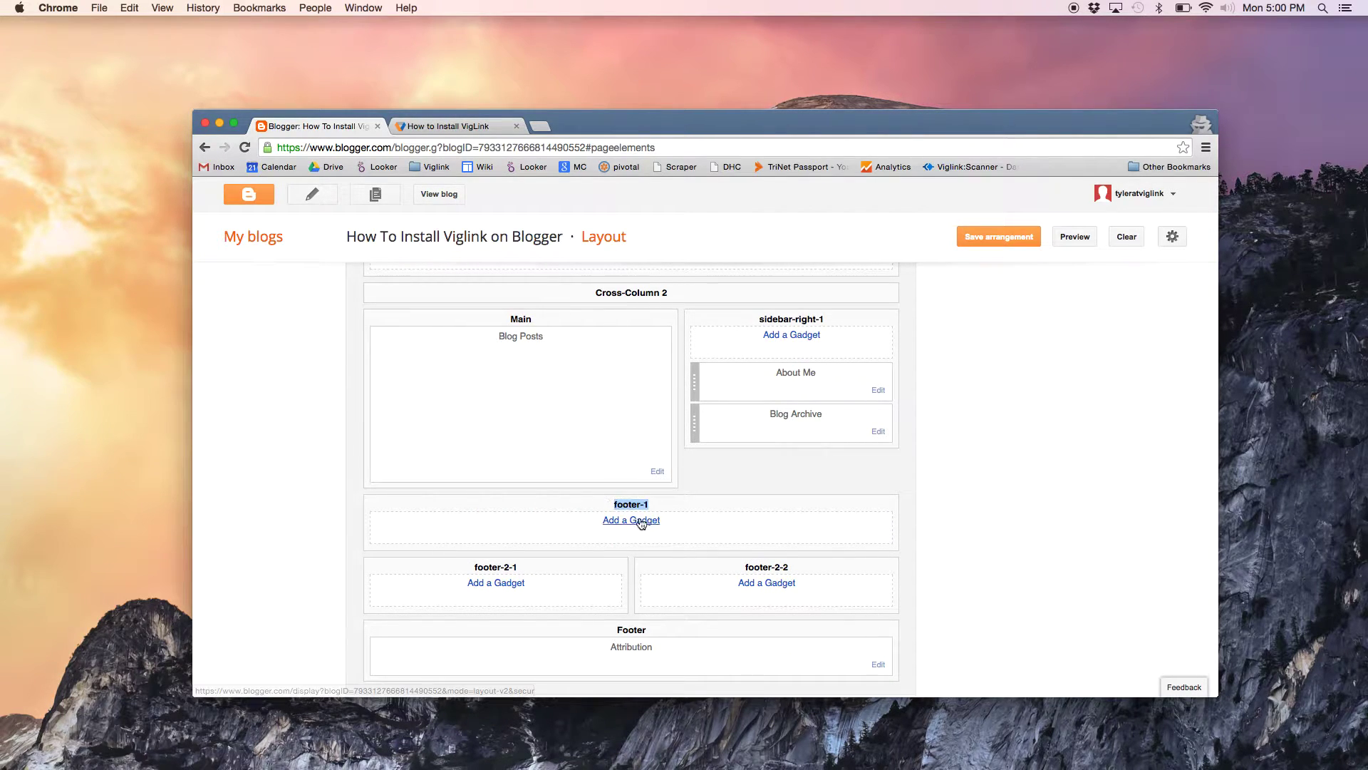
pyautogui.click(635, 523)
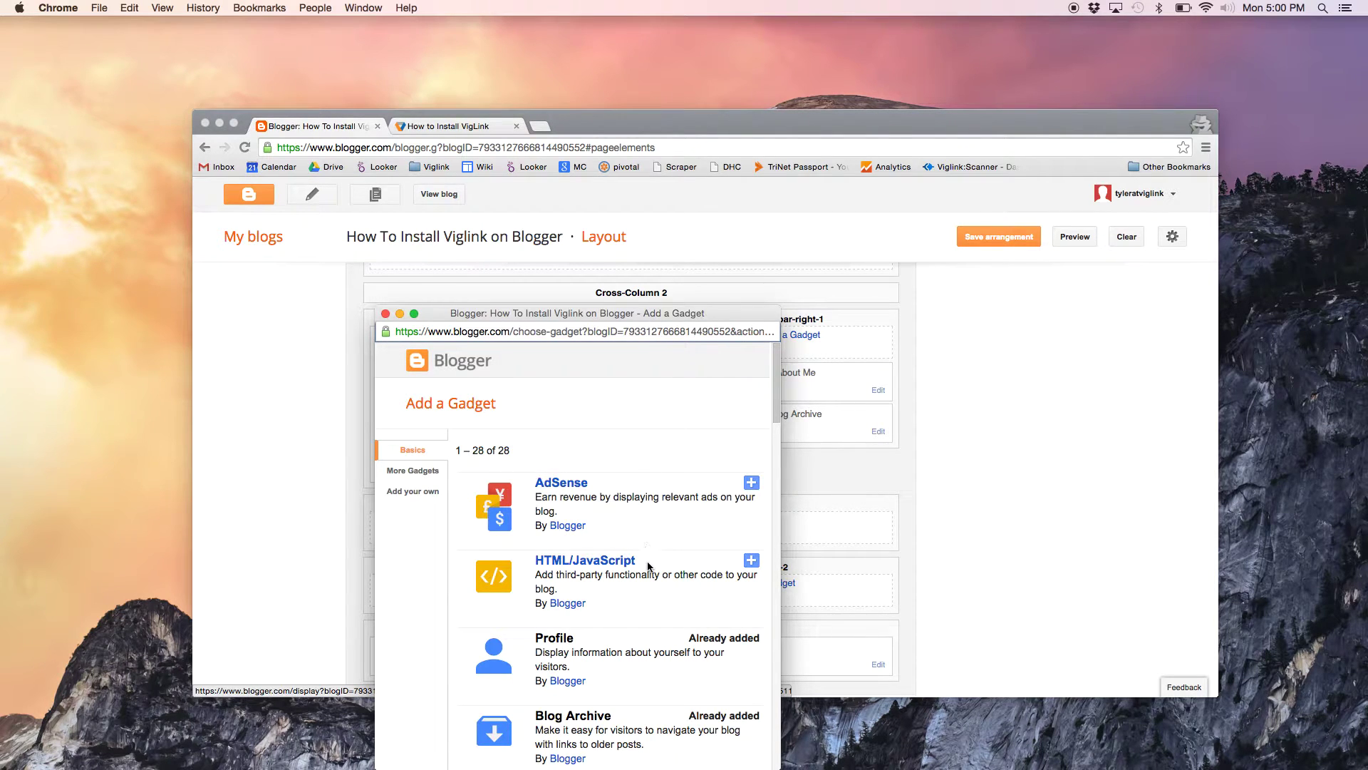
pyautogui.moveTo(647, 567); pyautogui.dragTo(560, 569)
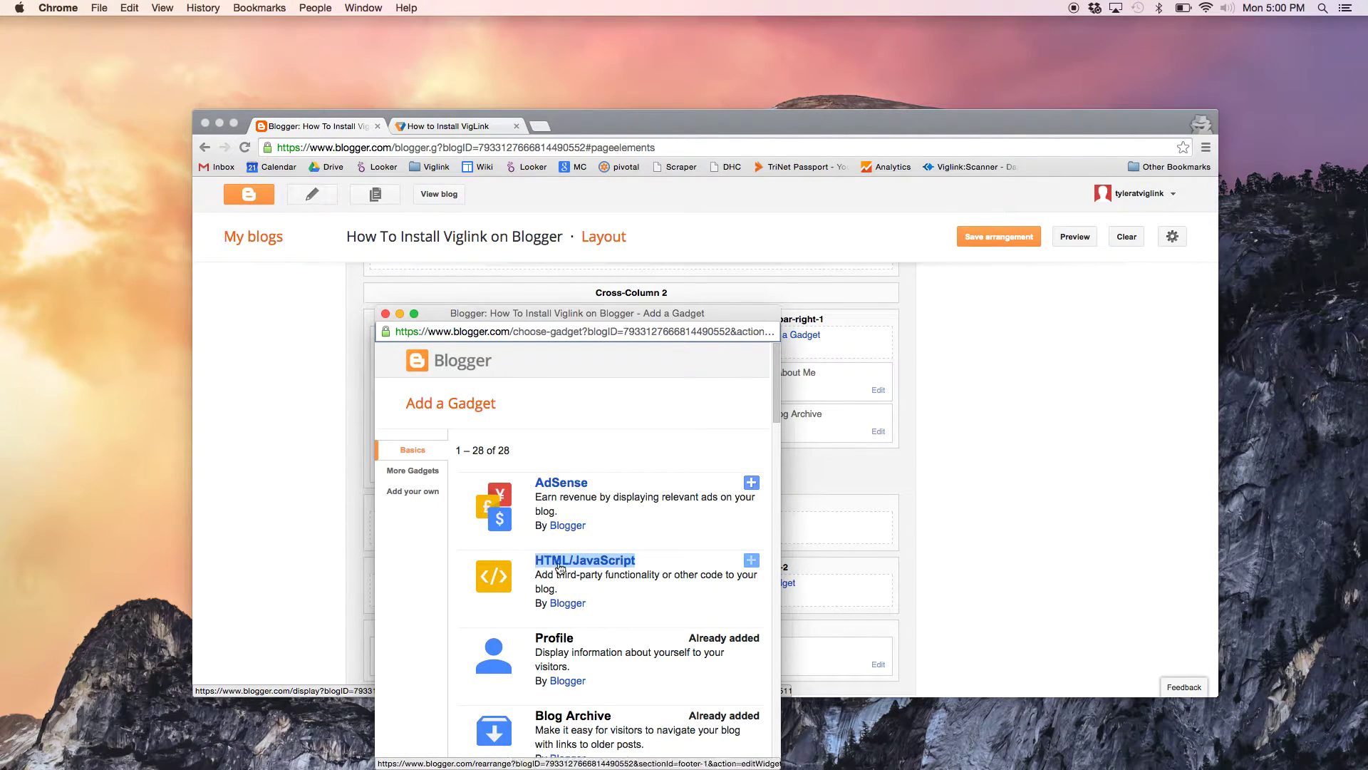
pyautogui.click(560, 568)
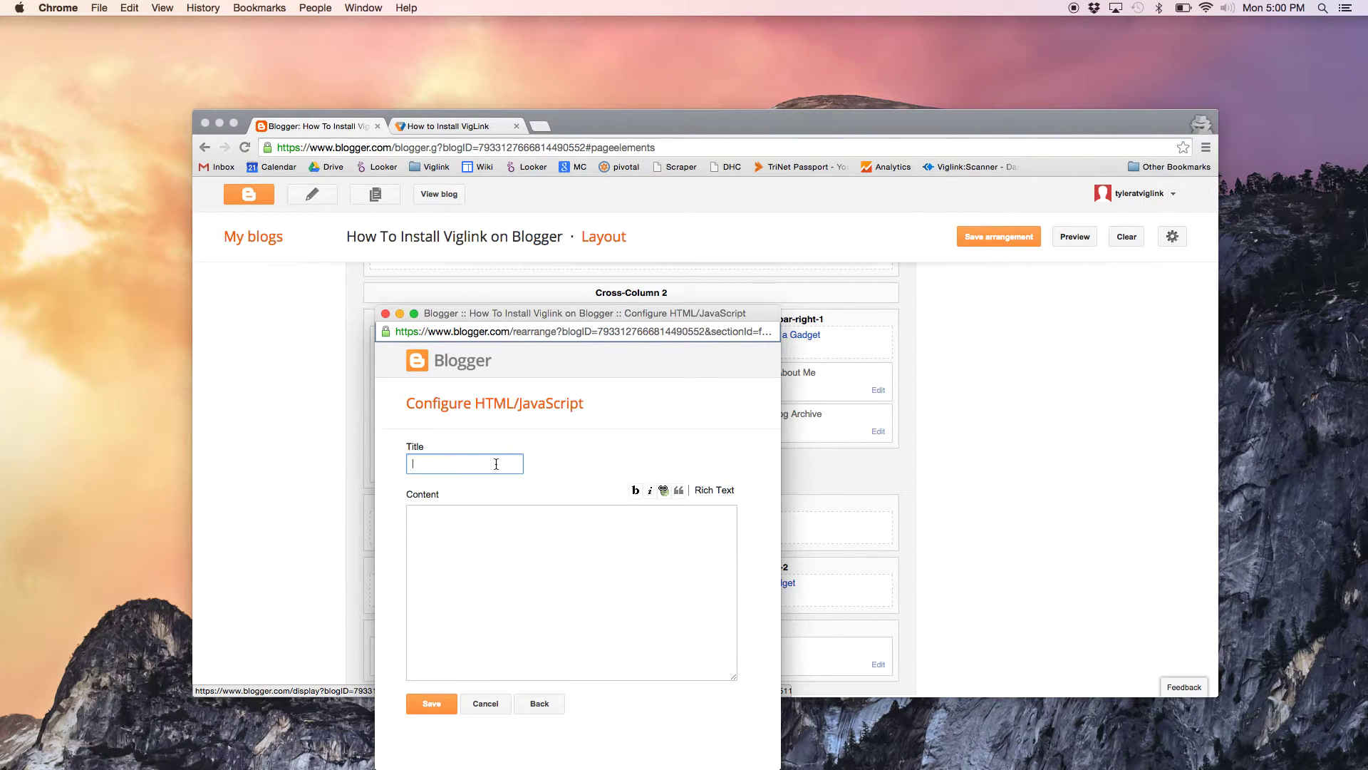
pyautogui.write('Viglink J')
pyautogui.write('avascript')
# Enter 'Viglink Javascript' as the gadget title, then go to the VigLink install page.
pyautogui.click(520, 519)
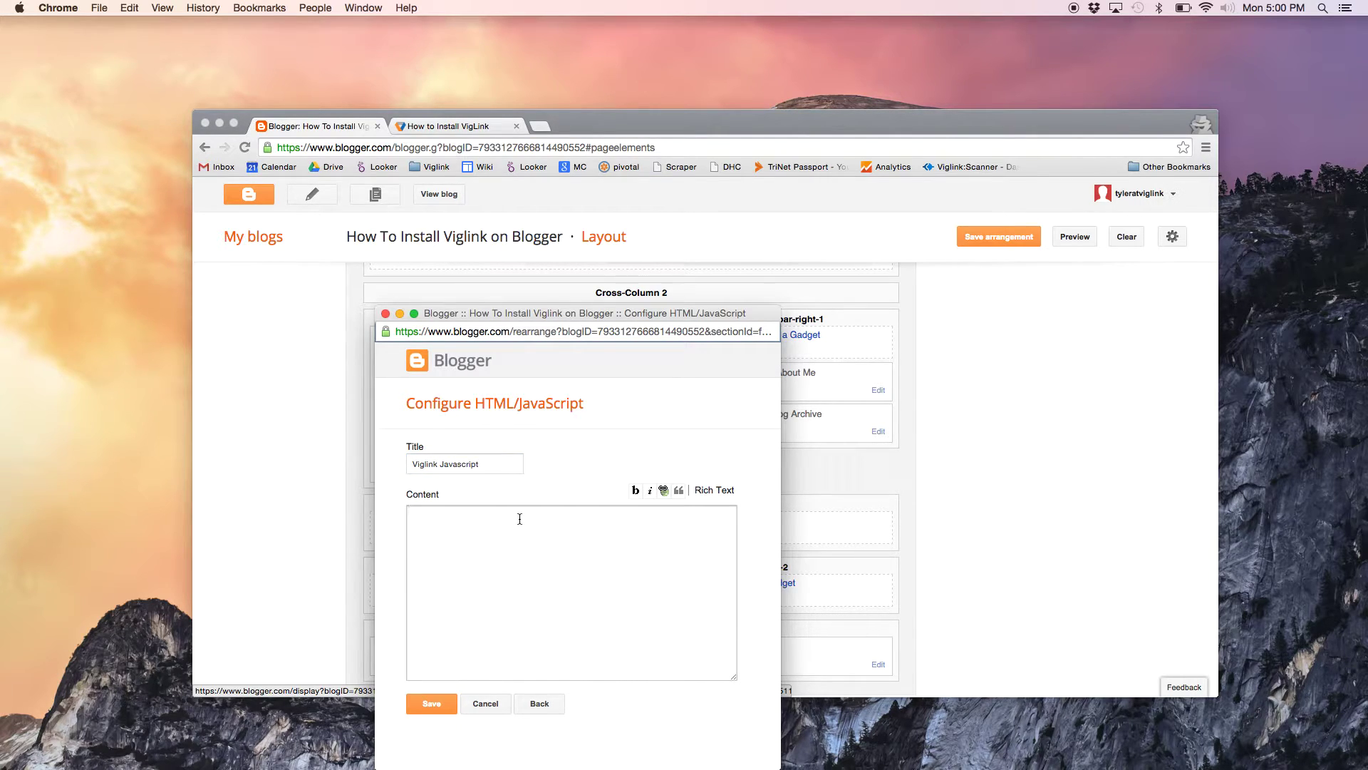
pyautogui.click(446, 128)
# Copy the VigLink embed script from the Install VigLink page and return to Blogger.
pyautogui.click(342, 355)
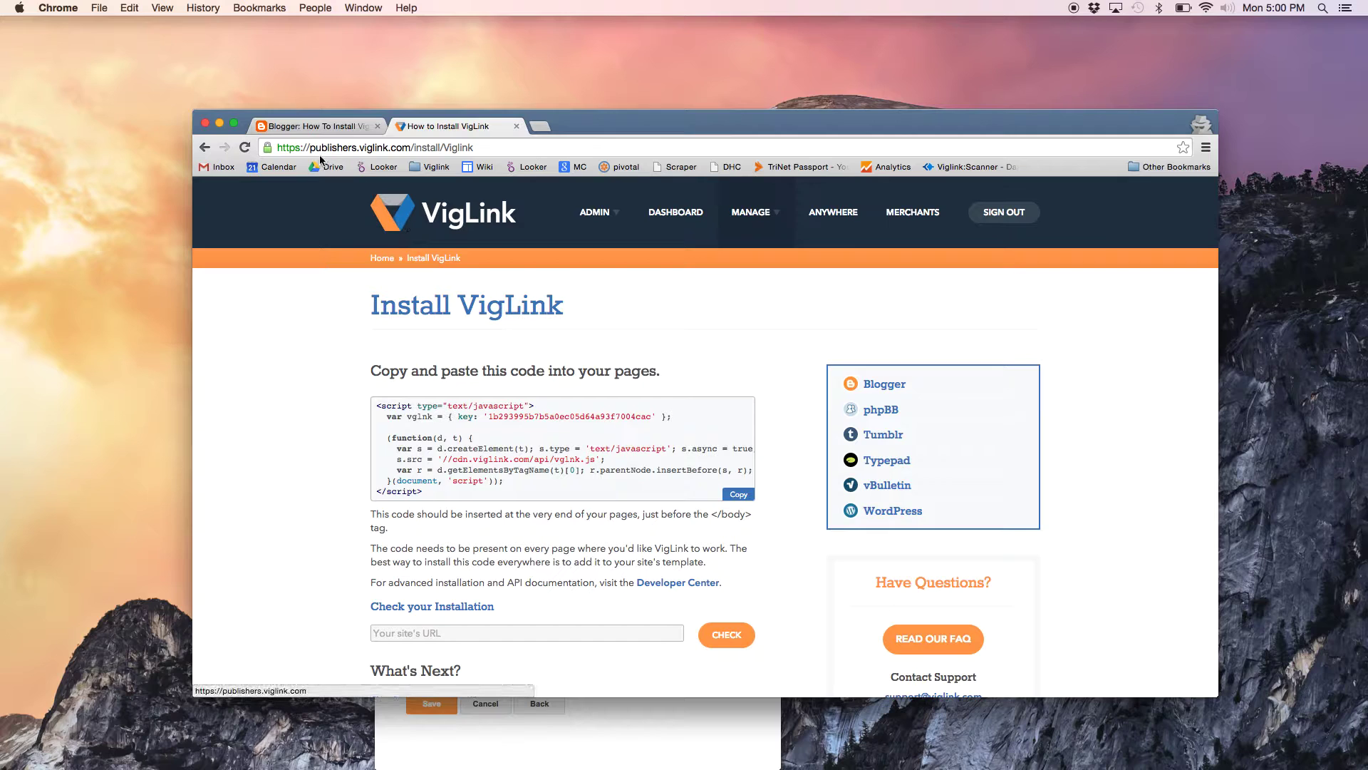
pyautogui.moveTo(310, 147); pyautogui.dragTo(477, 157)
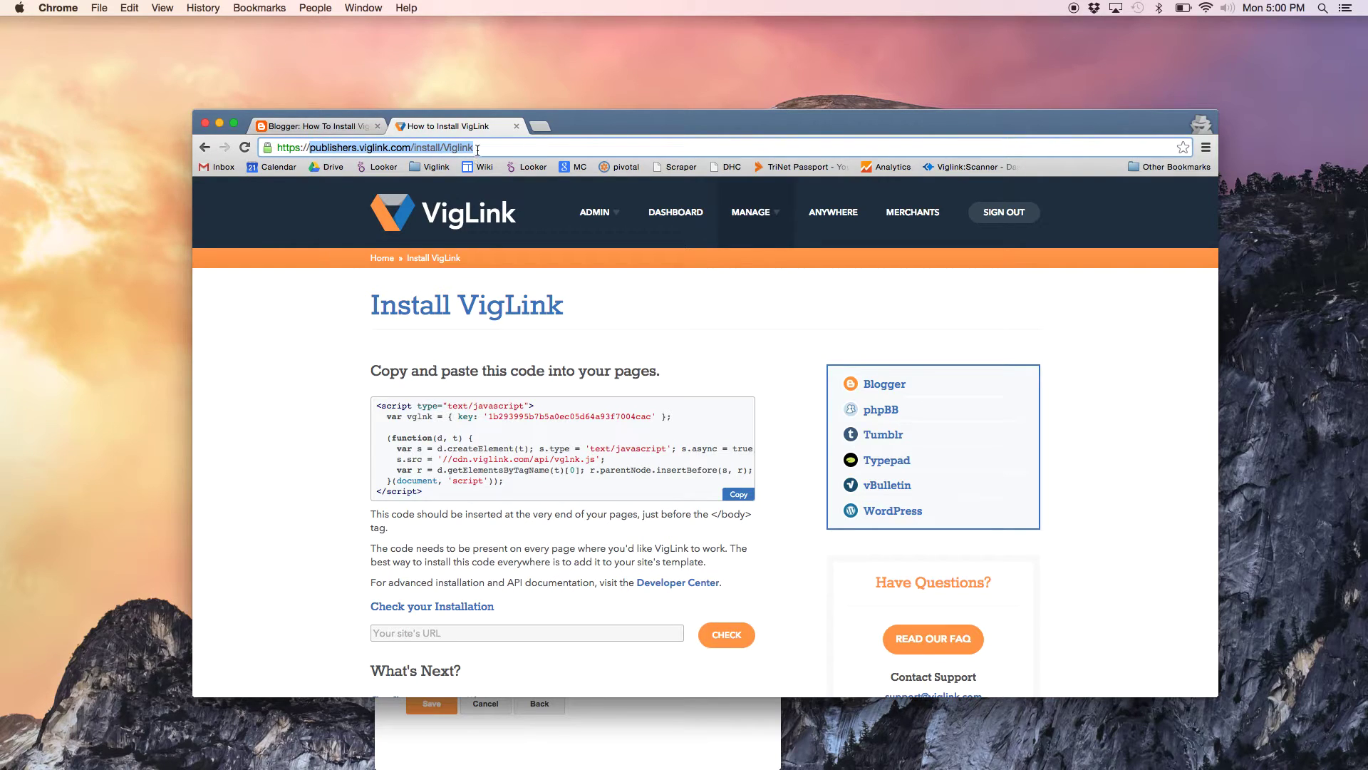
pyautogui.click(477, 149)
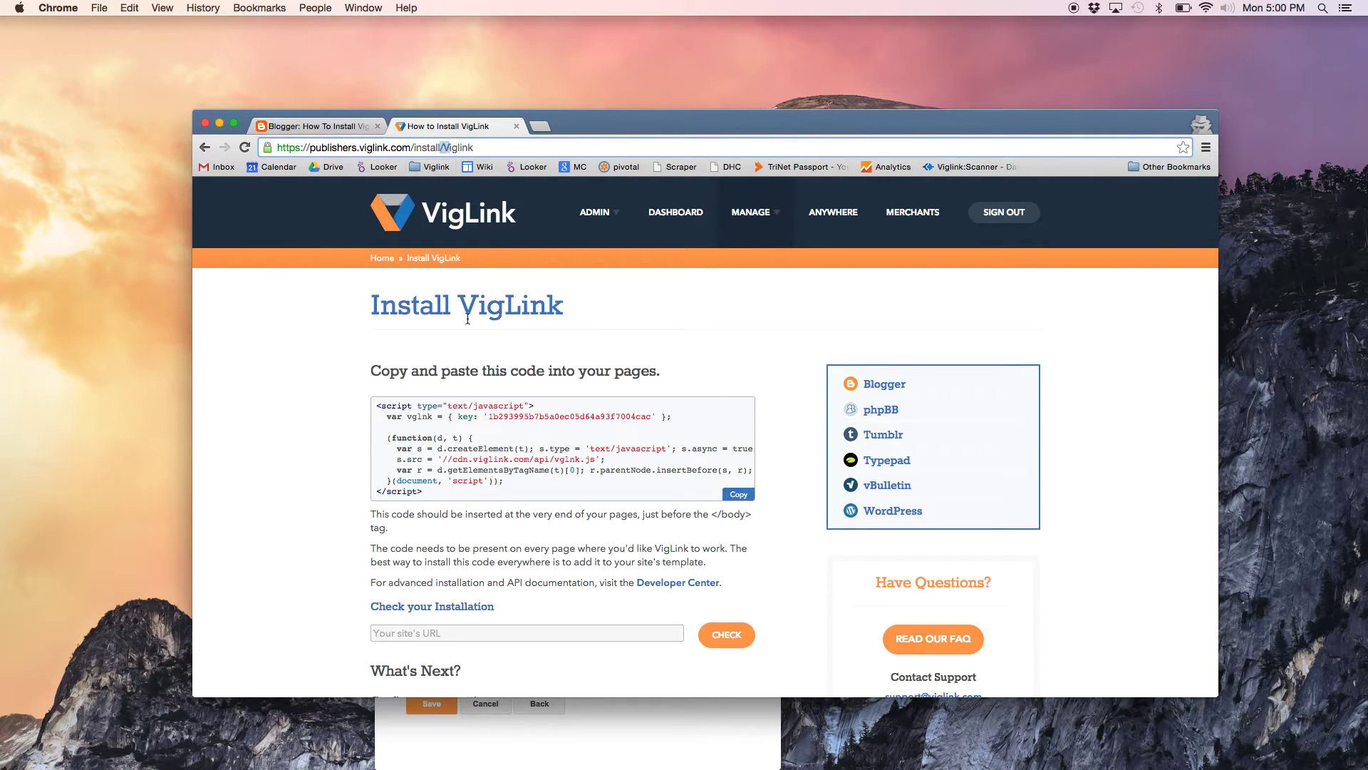
pyautogui.click(481, 455)
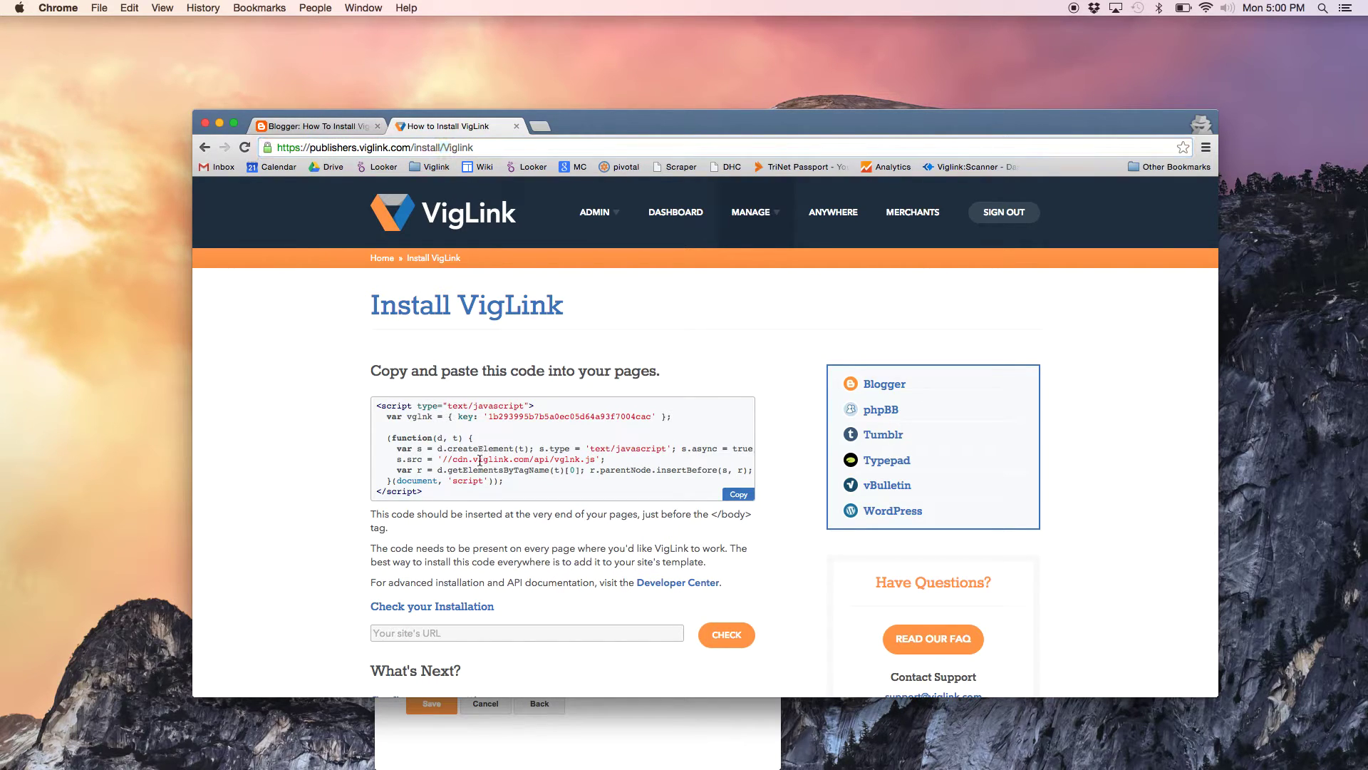
pyautogui.click(738, 496)
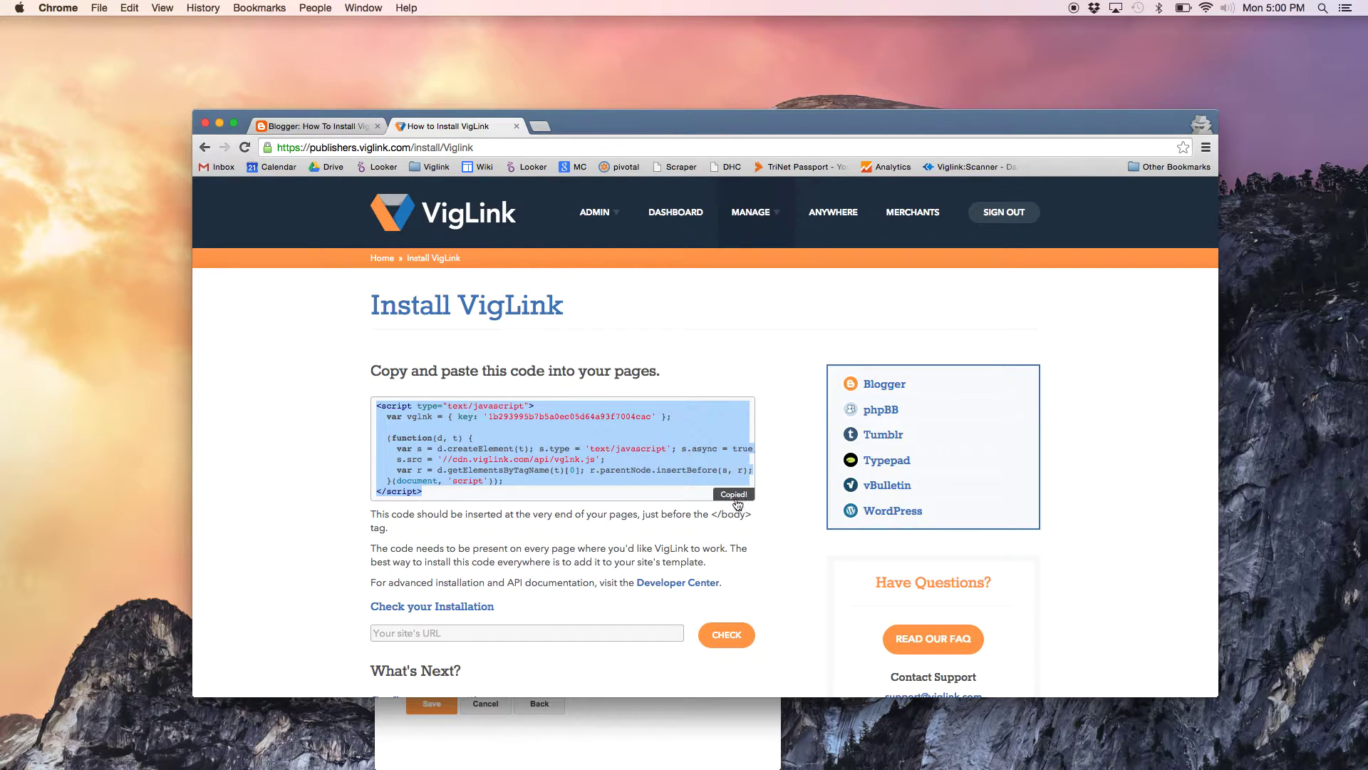
pyautogui.click(321, 126)
# Paste the VigLink embed script into the gadget's Content box and save the gadget.
pyautogui.click(615, 707)
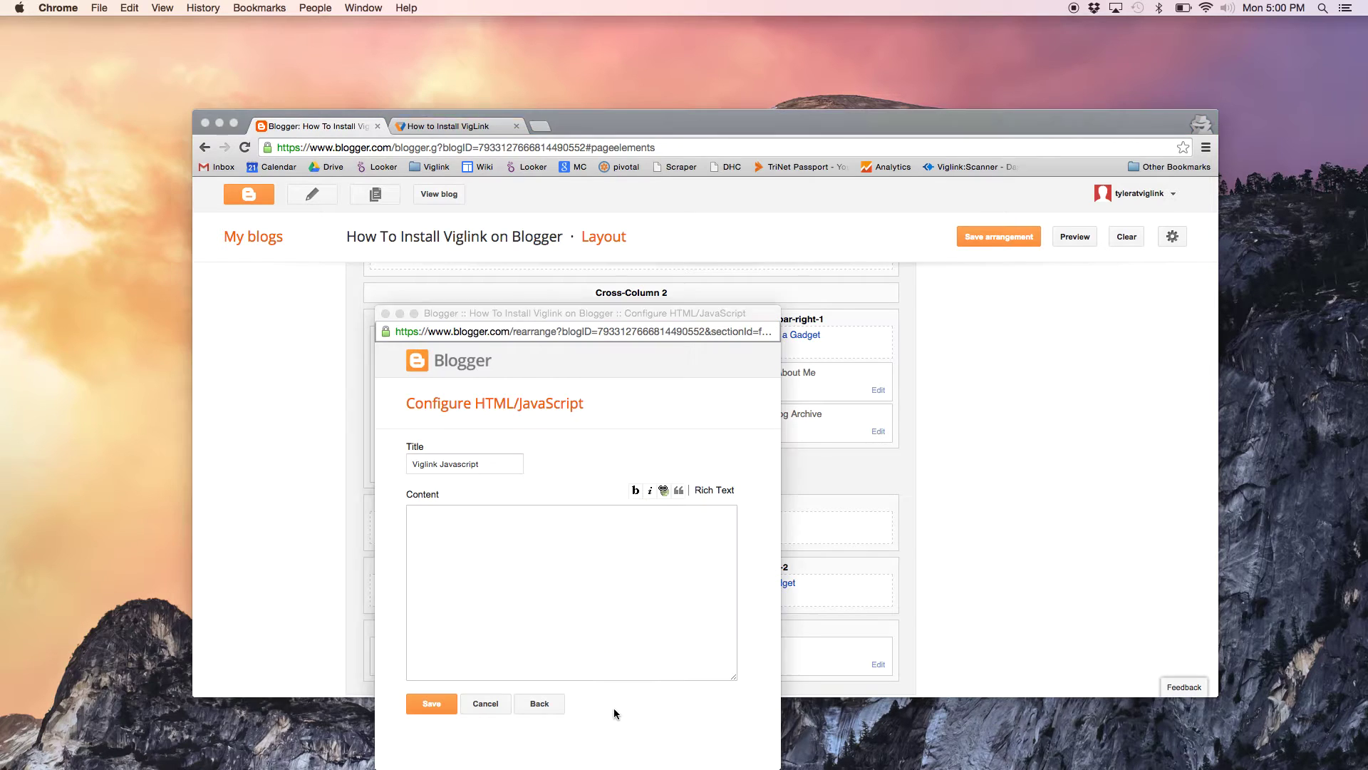
pyautogui.press('super+v')
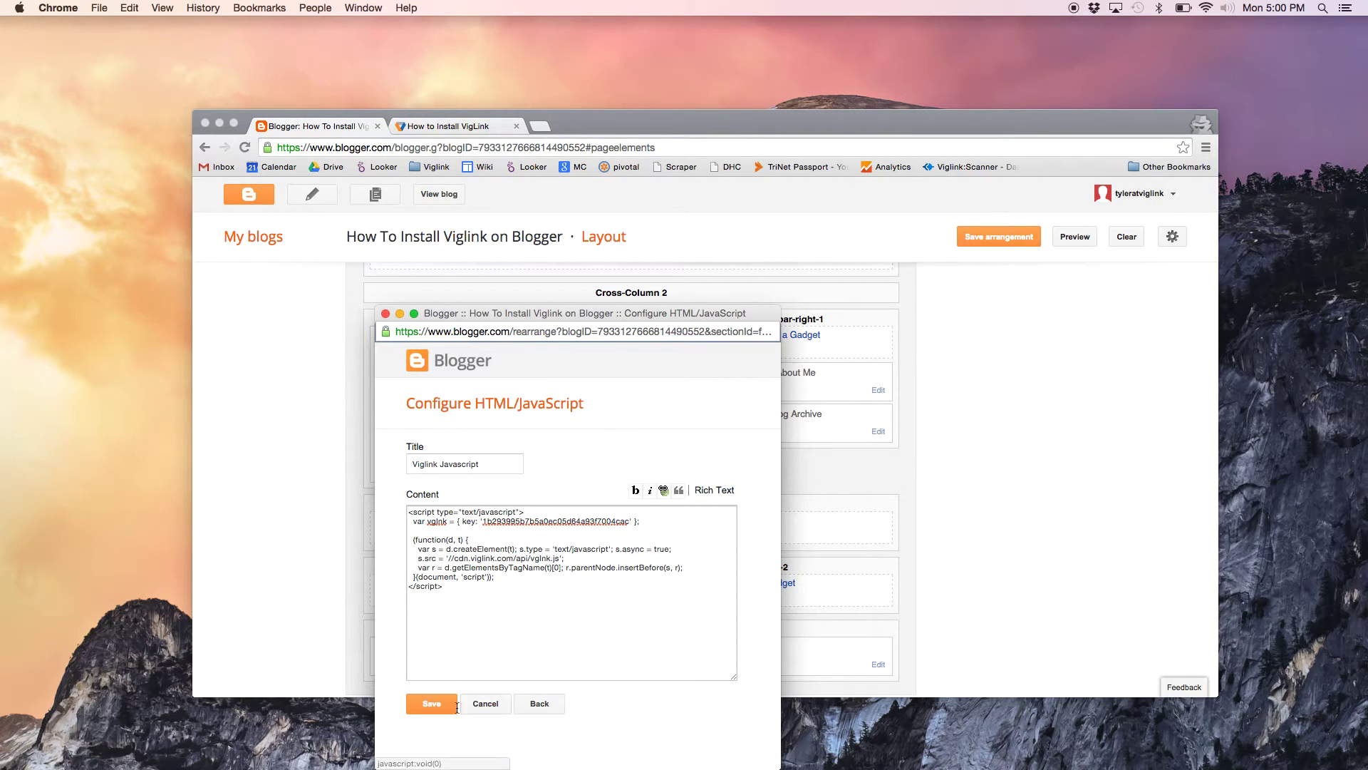
pyautogui.click(430, 705)
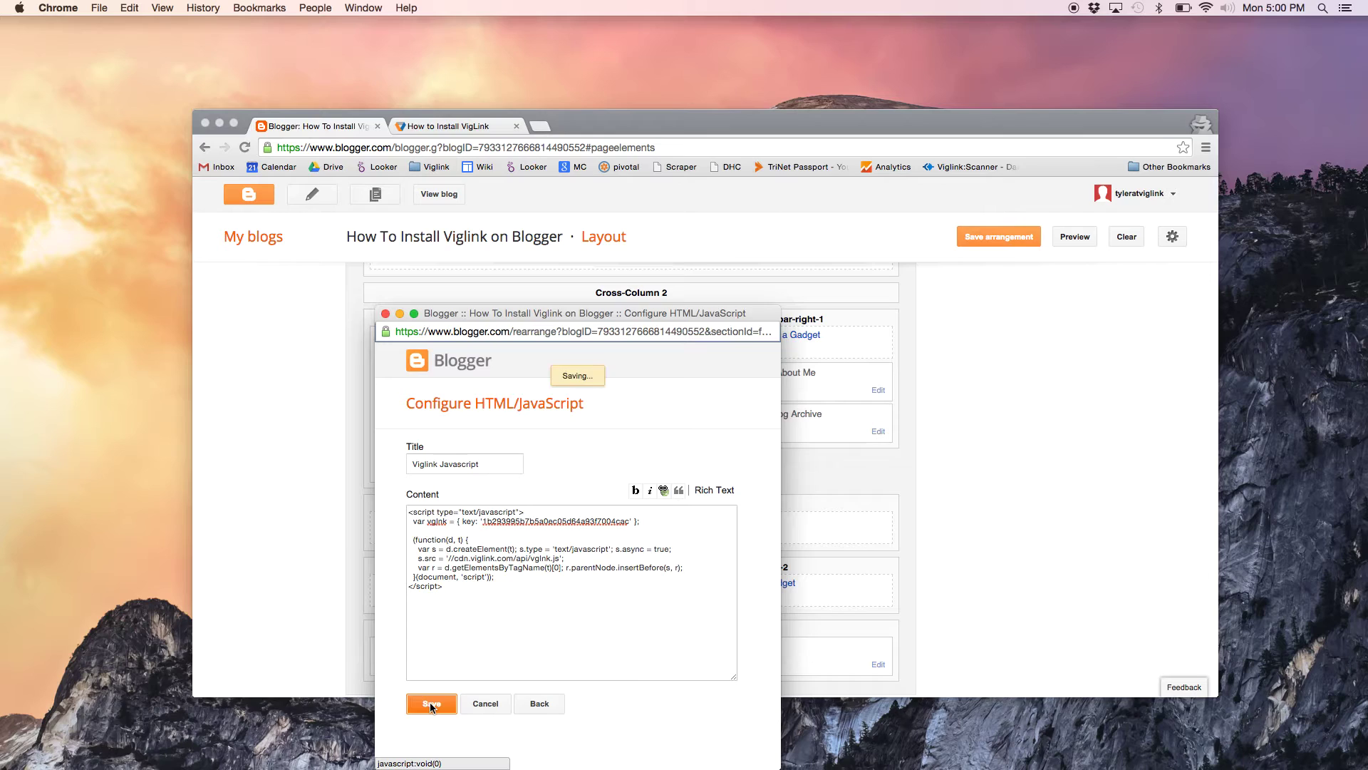
pyautogui.scroll(3, 492, 344)
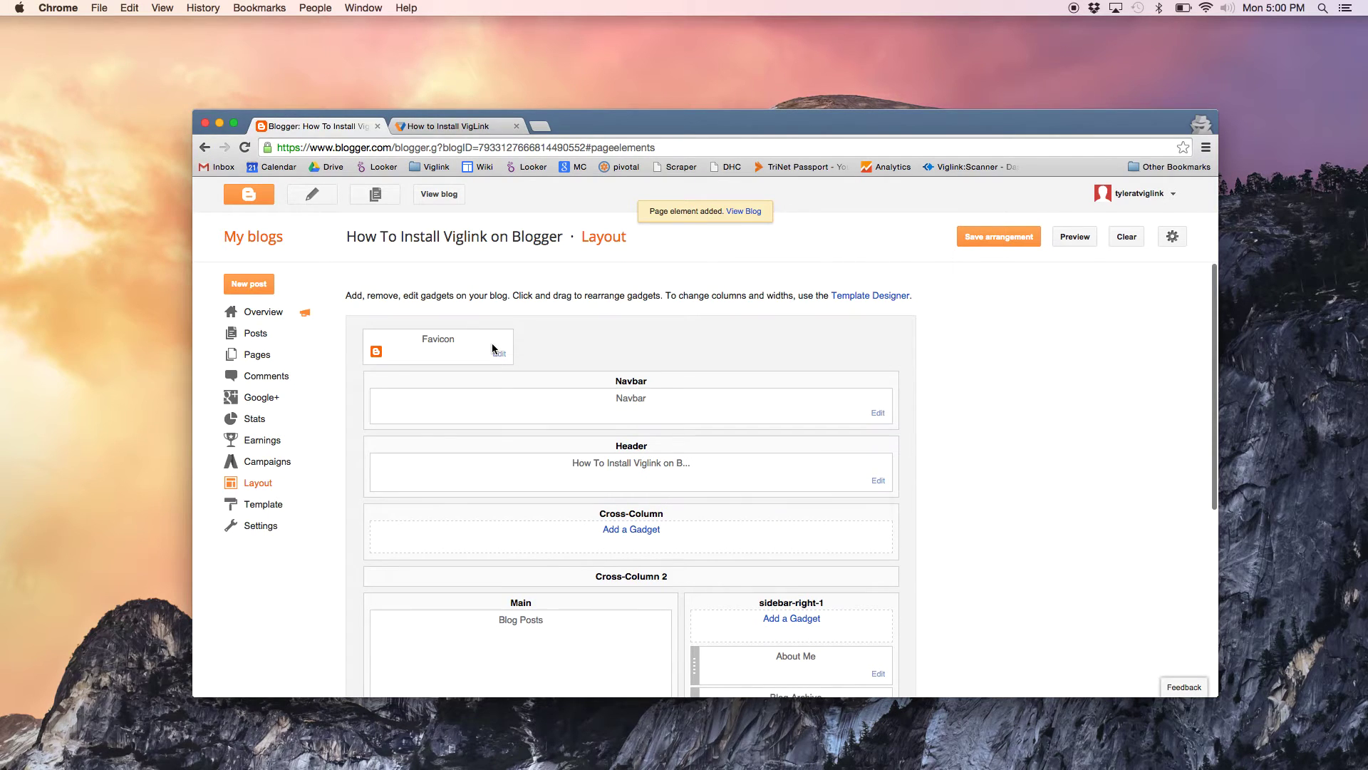
pyautogui.click(437, 195)
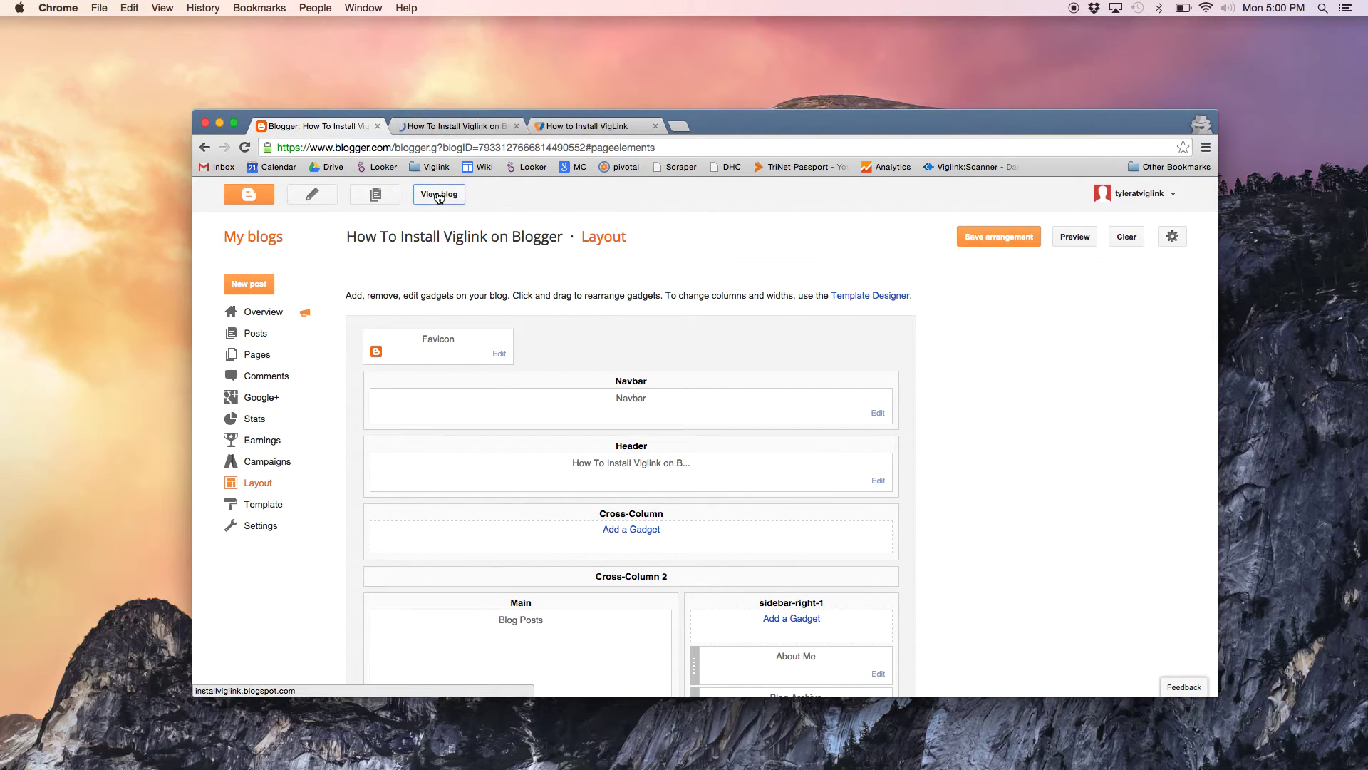
# Switch to the live blog tab and bring up its right-click page menu.
pyautogui.click(437, 127)
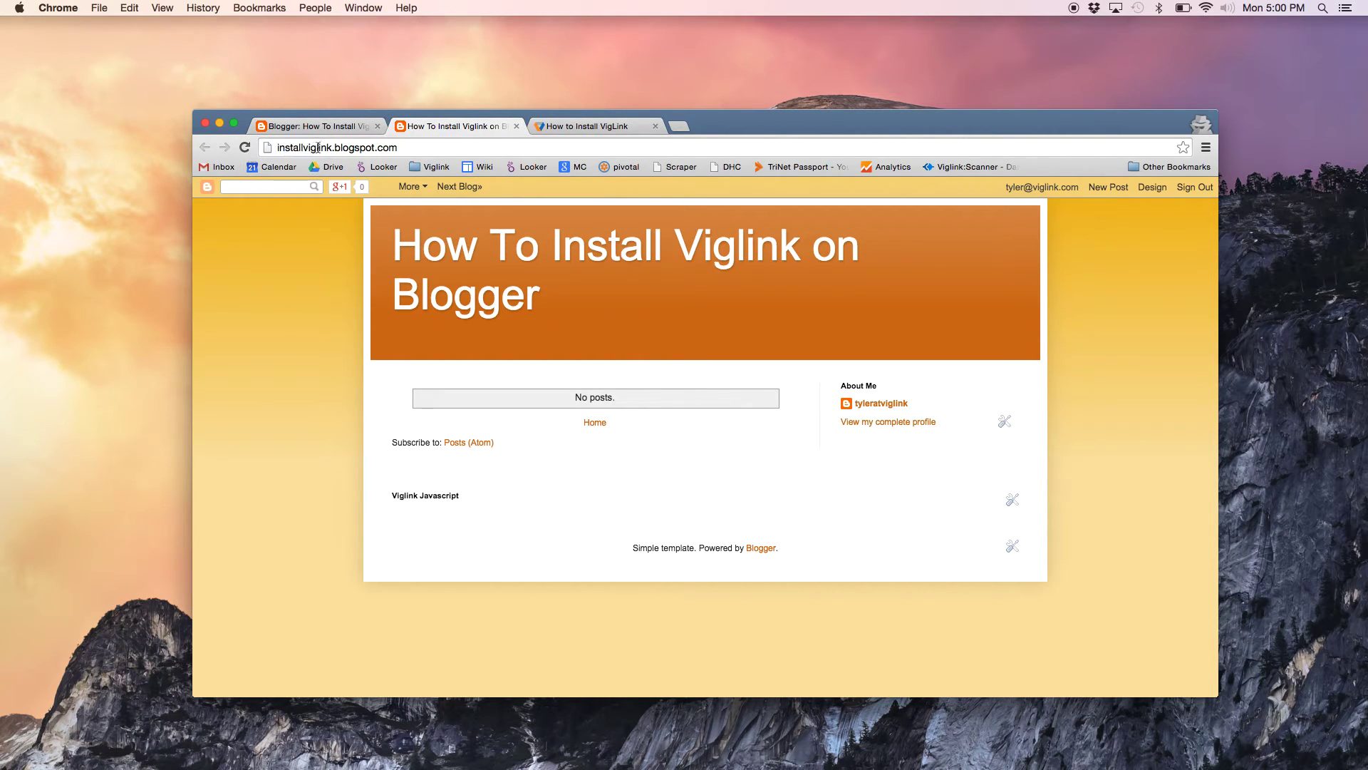
pyautogui.rightClick(1067, 430)
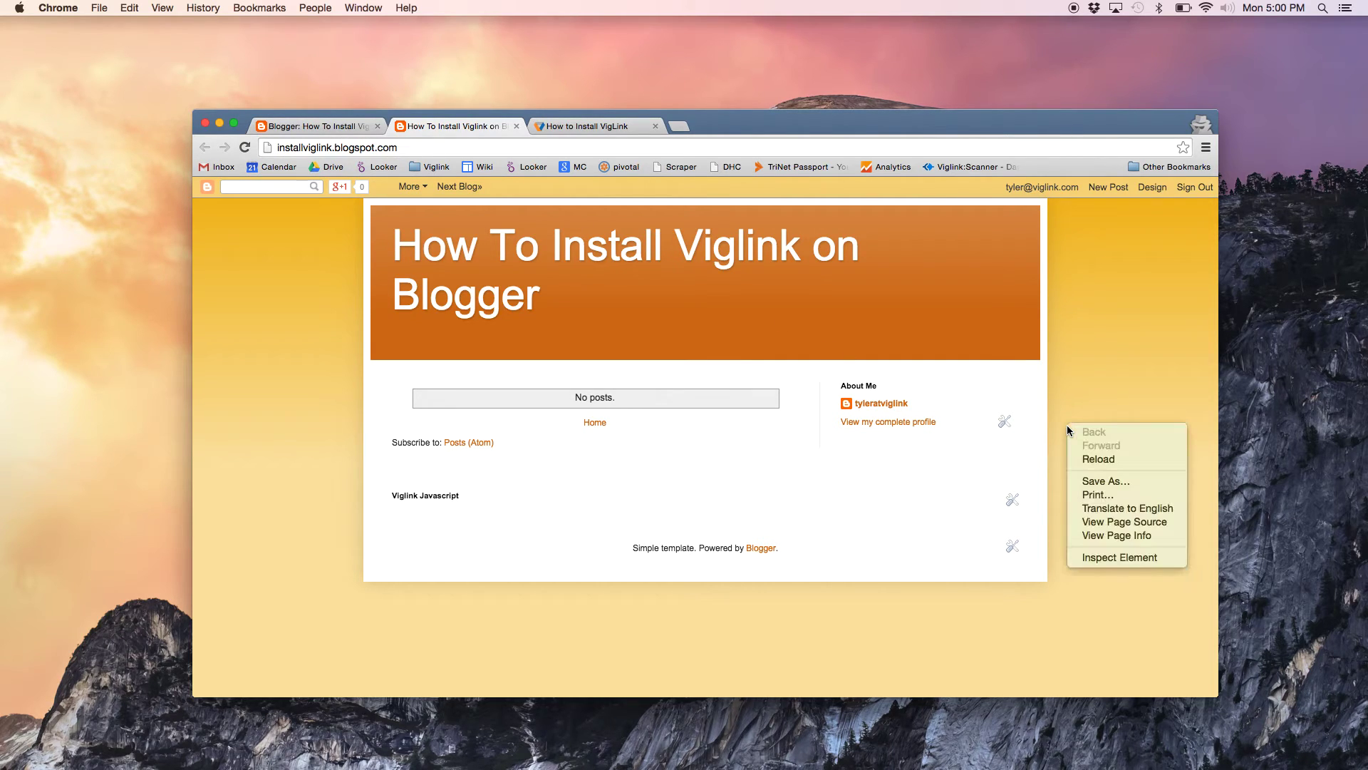
# Open the blog's page source and highlight the VigLink script found by searching 'vglink'.
pyautogui.click(1110, 522)
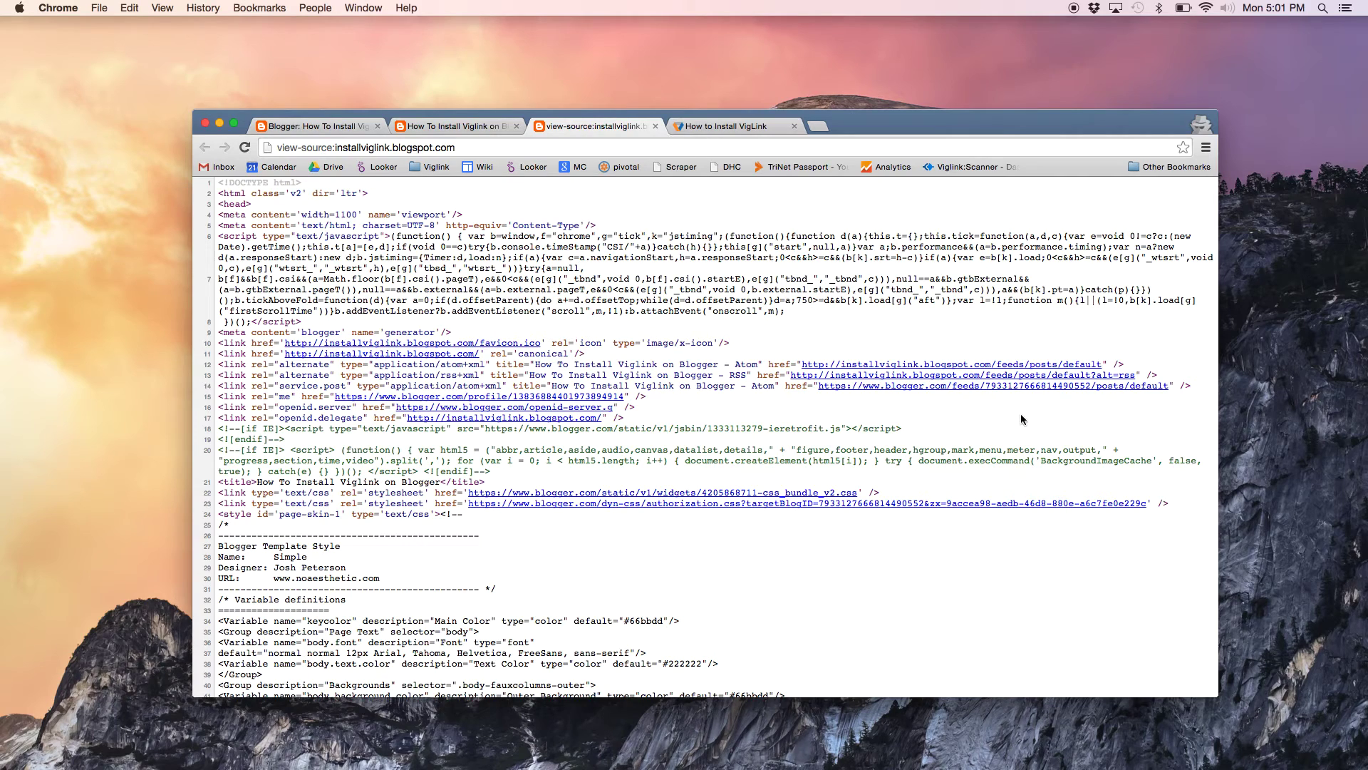
pyautogui.press('super+f')
pyautogui.write('vg')
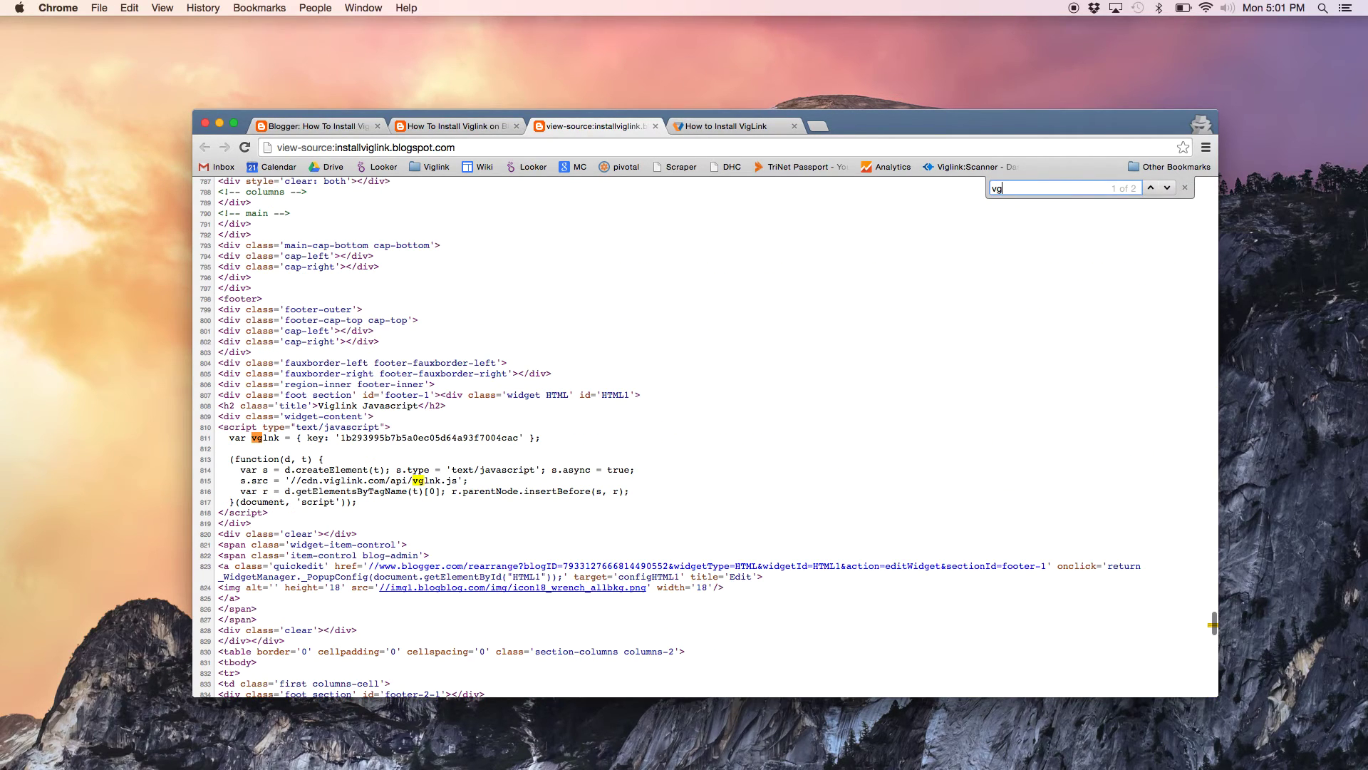
pyautogui.write('link')
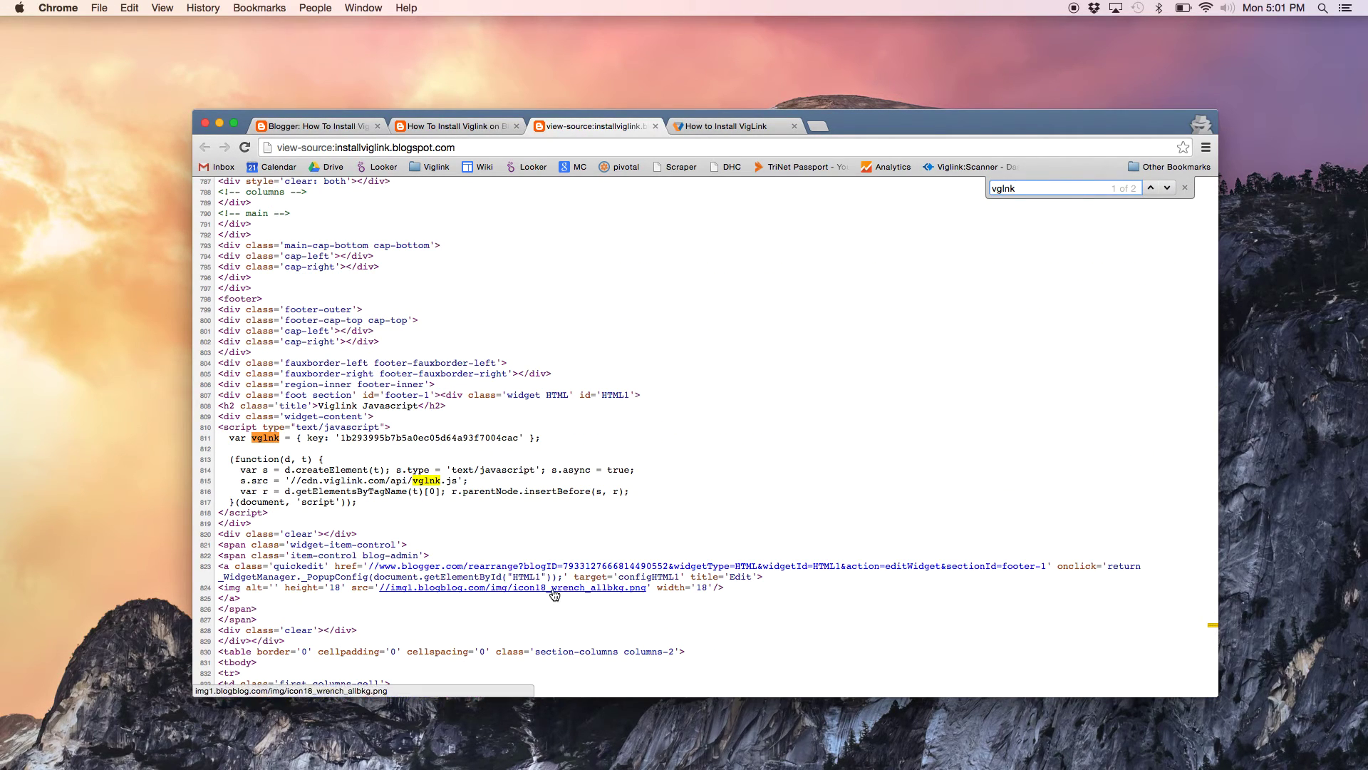
pyautogui.moveTo(268, 514); pyautogui.dragTo(203, 429)
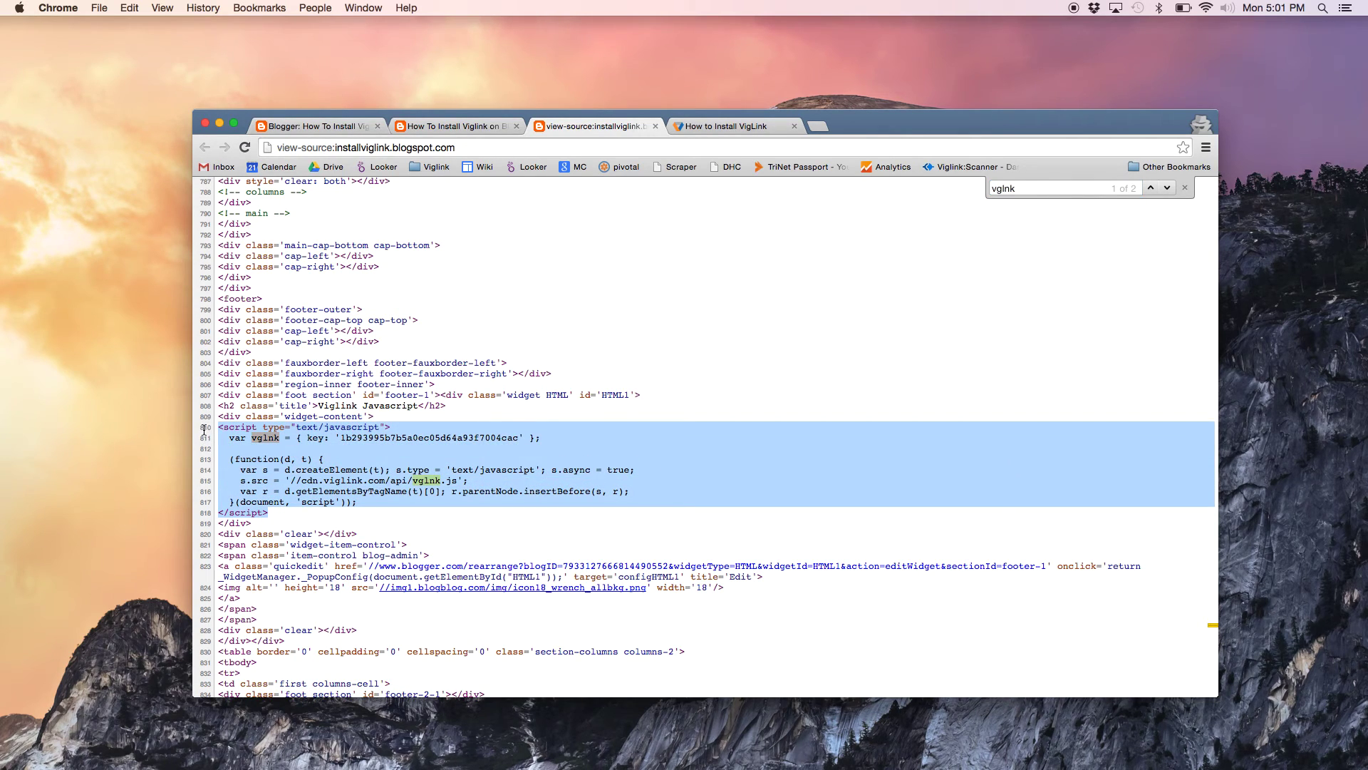